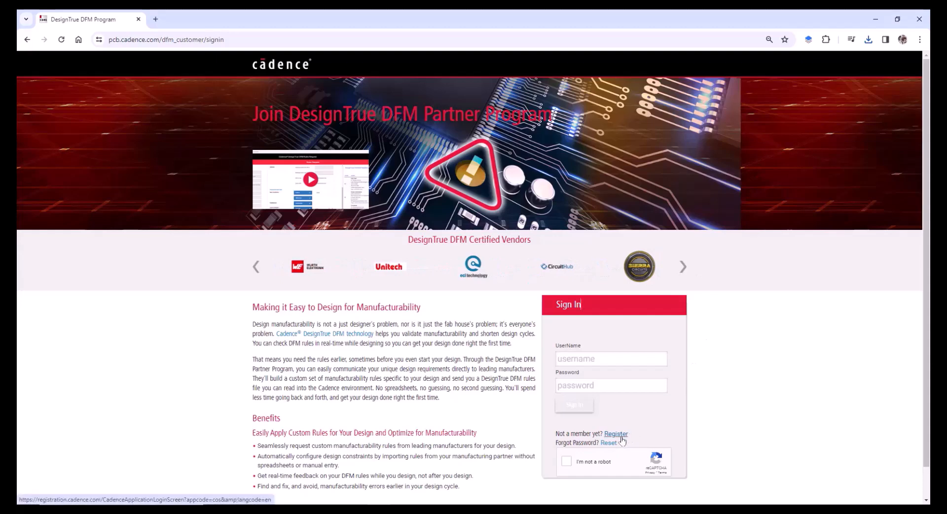
- Sign in with the account username and password after passing the reCAPTCHA check
click(624, 359)
key(Tab)
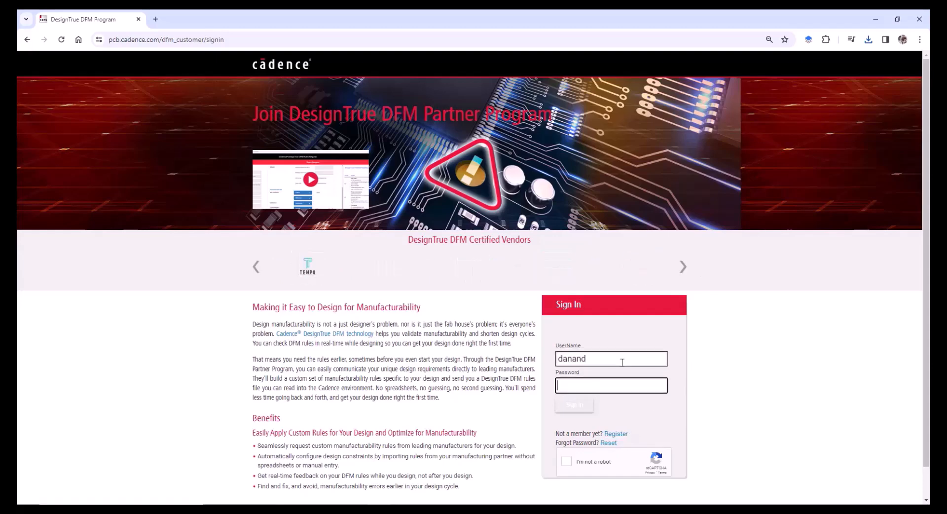
text(•)
text(••••••••)
click(567, 461)
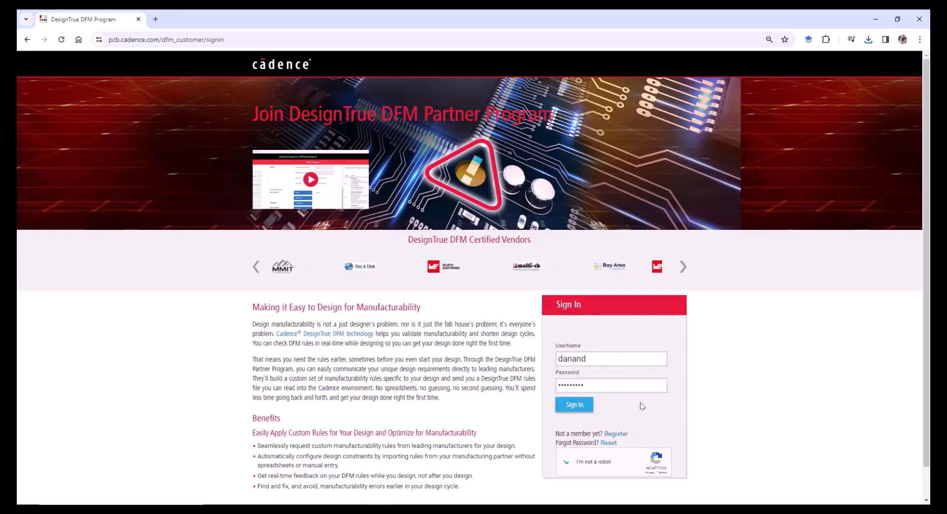
click(575, 405)
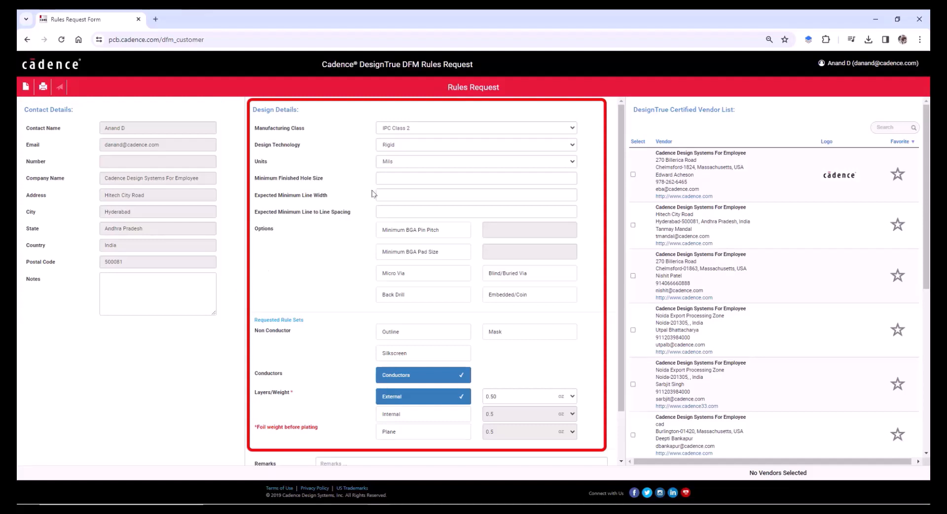
- Keep IPC Class 2 as the manufacturing class and Rigid as the design technology
mouse_move(501, 129)
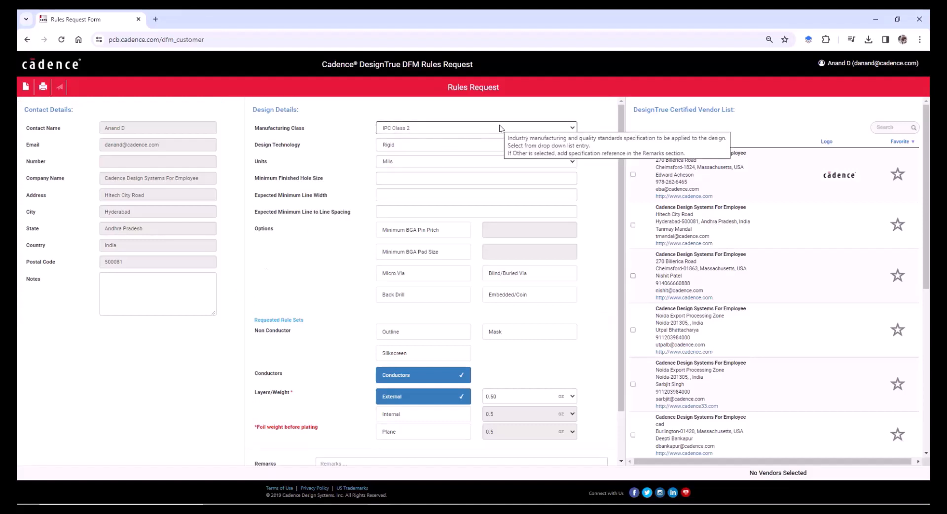
click(501, 129)
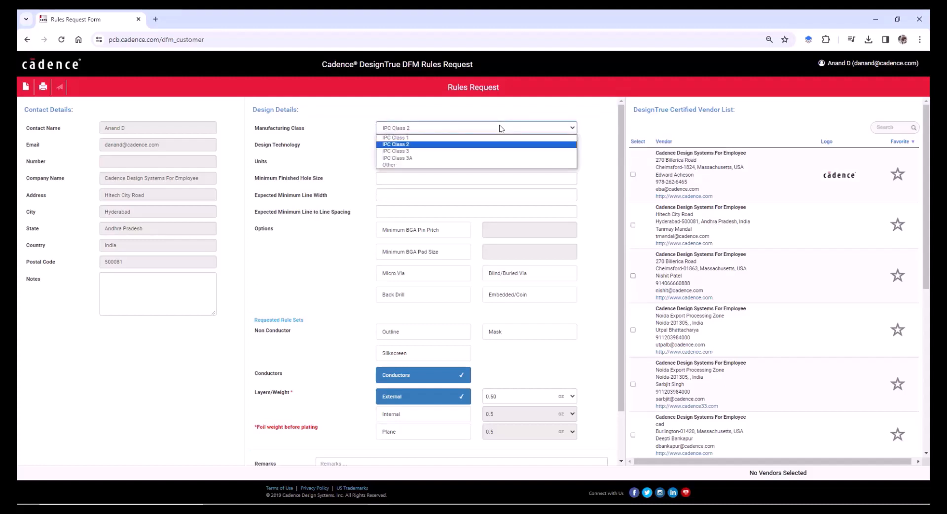
click(493, 146)
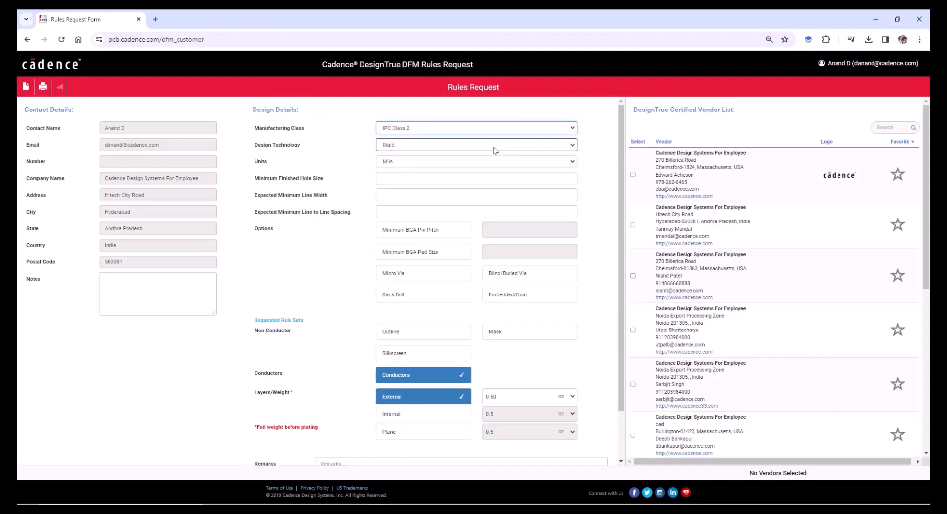
click(495, 146)
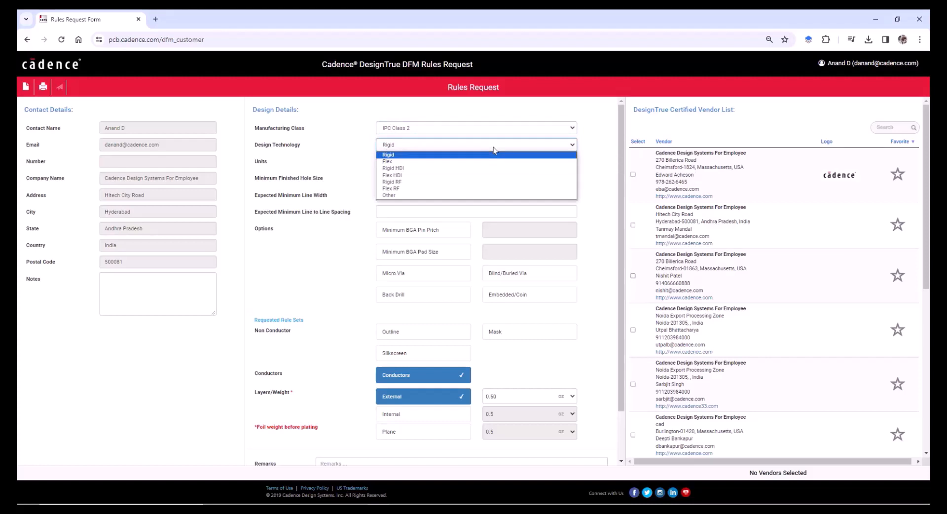
click(494, 148)
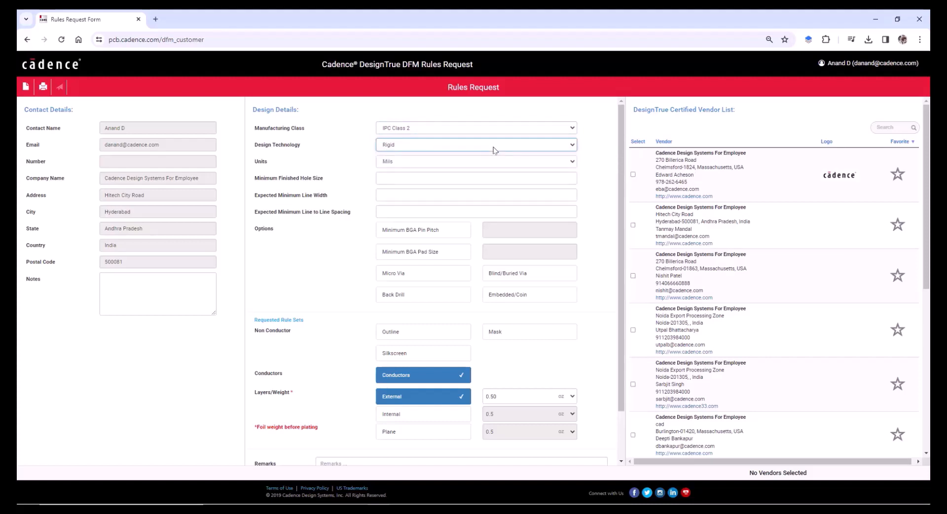
- Switch the design units to Millimeters
click(489, 162)
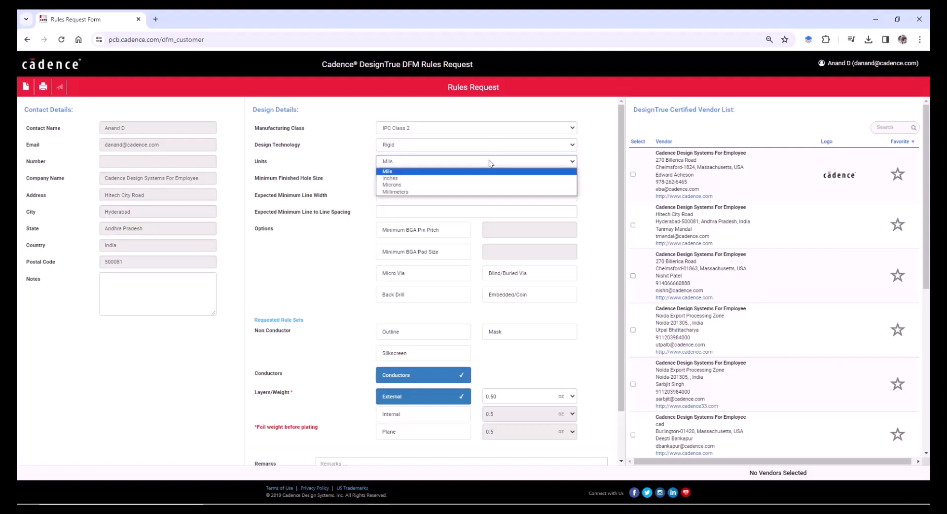
click(478, 192)
click(477, 183)
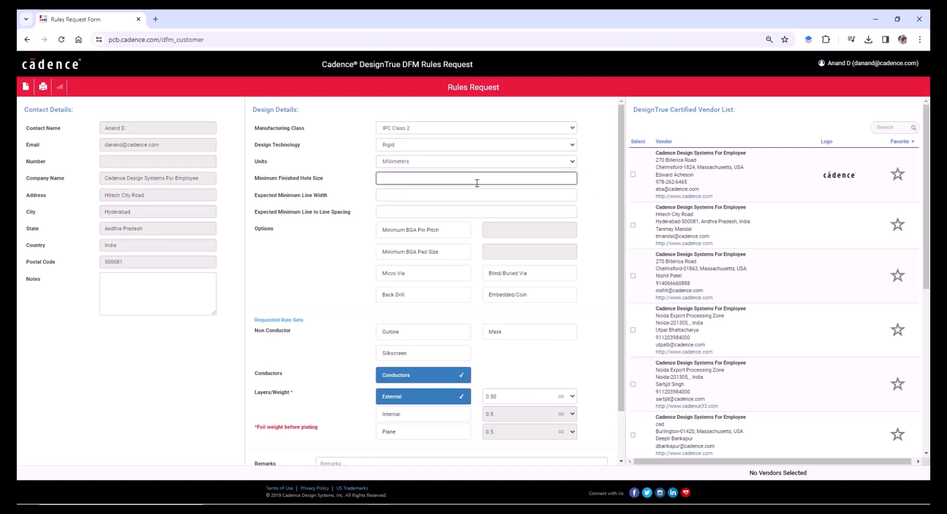
- Enter minimum finished hole size 0.25 and expected minimum line width 0.15
text(0.25)
click(433, 195)
text(0)
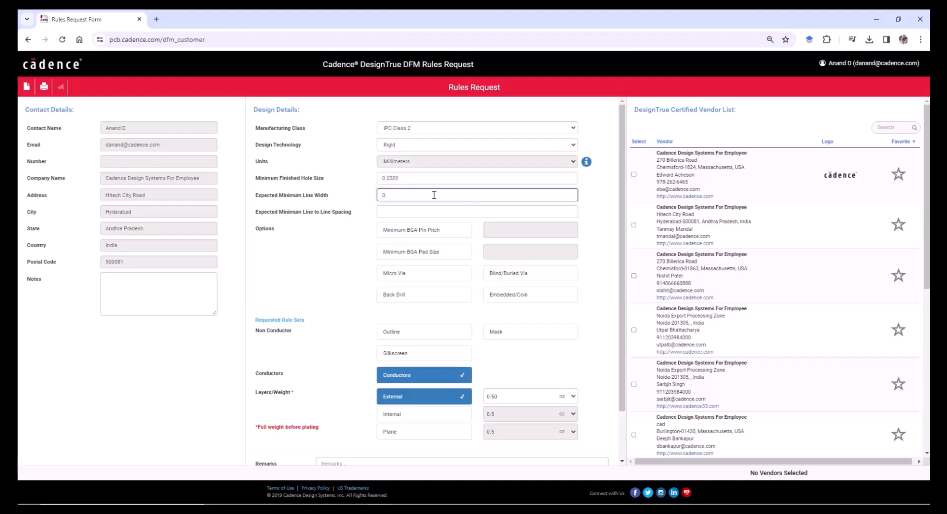
text(.15)
key(Tab)
text(0.15)
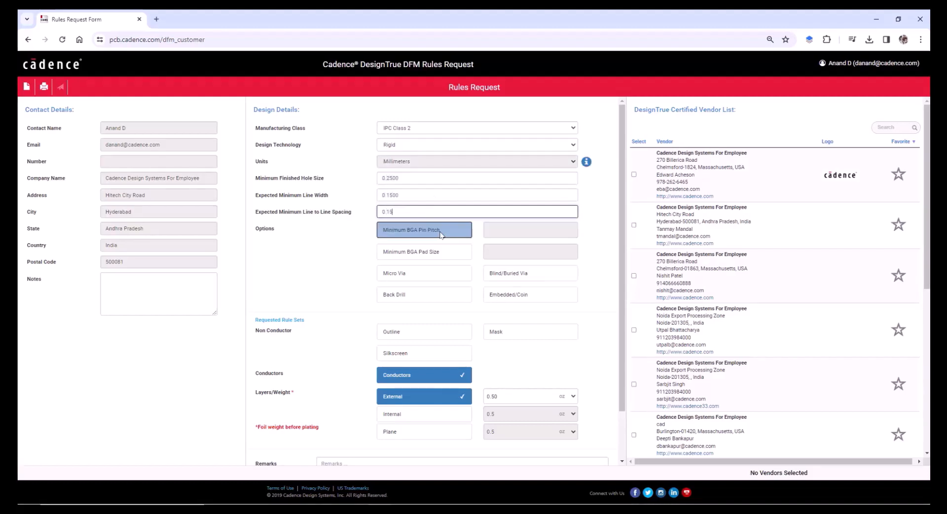
- Enable Minimum BGA Pin Pitch at 0.8 and Minimum BGA Pad Size at 0.4
click(441, 234)
click(522, 232)
text(0.8)
click(424, 251)
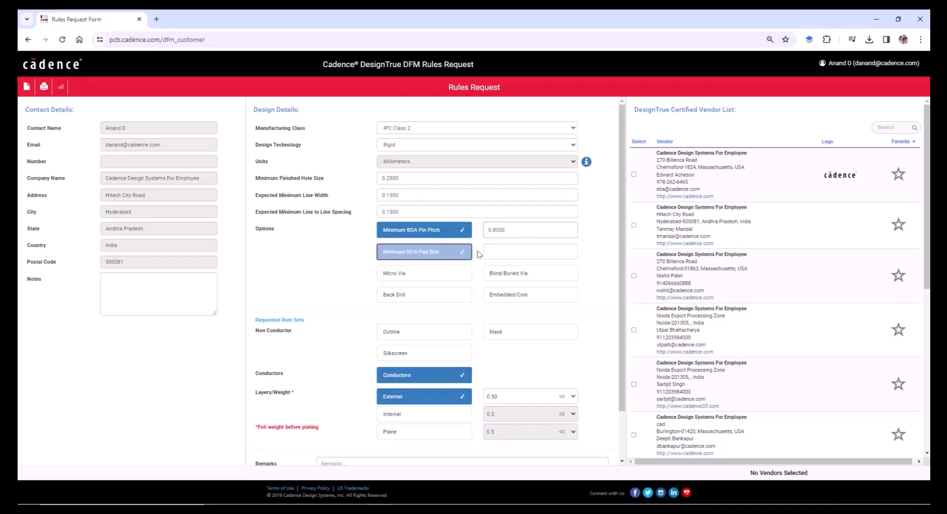
click(502, 251)
text(0.4)
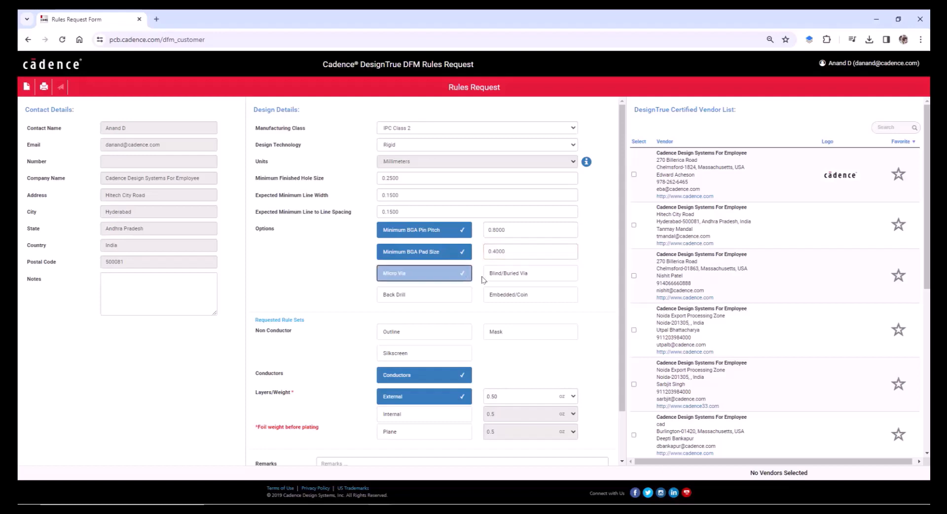
- Turn on Micro Via, Blind/Buried Via, Back Drill and Embedded/Coin options
click(425, 273)
click(503, 279)
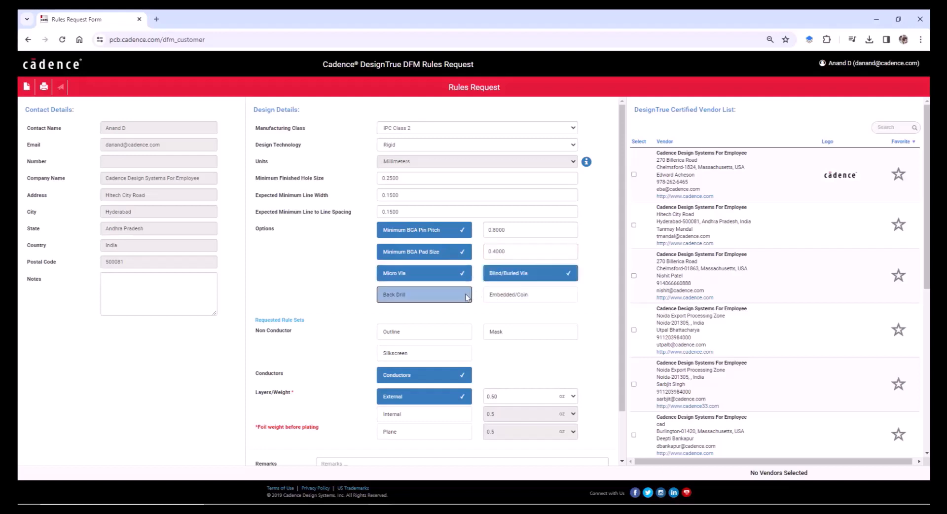
click(464, 295)
click(498, 295)
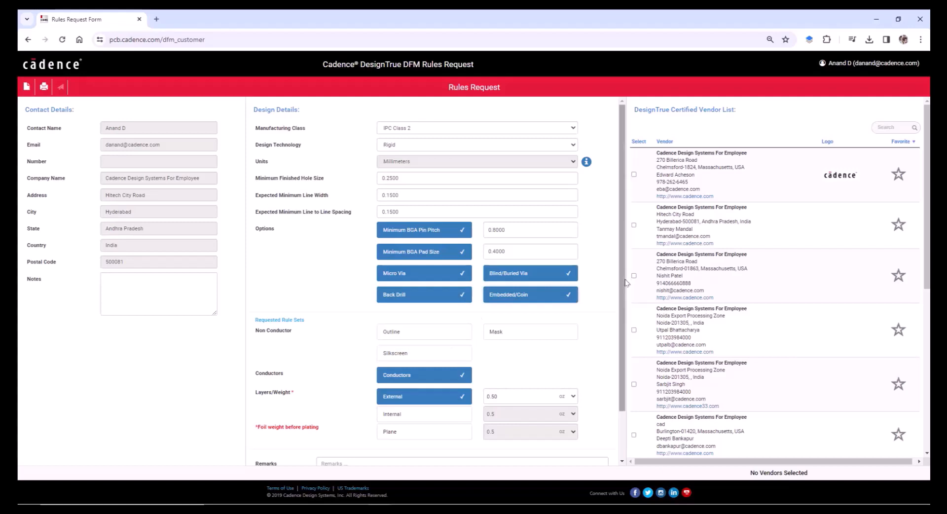
scroll(455, 298, down, 1)
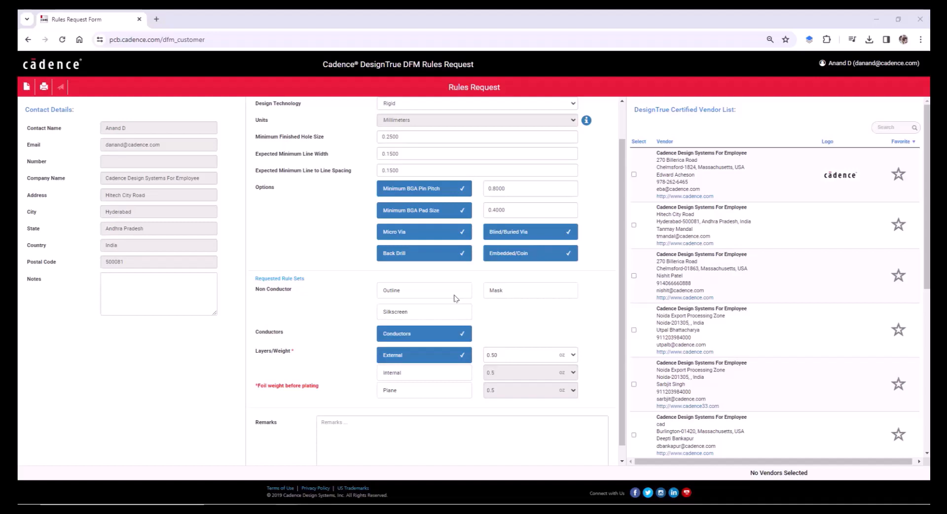
- Request Outline and Silkscreen rules plus Conductors, adding the Plane layer at 1.00 oz
click(455, 295)
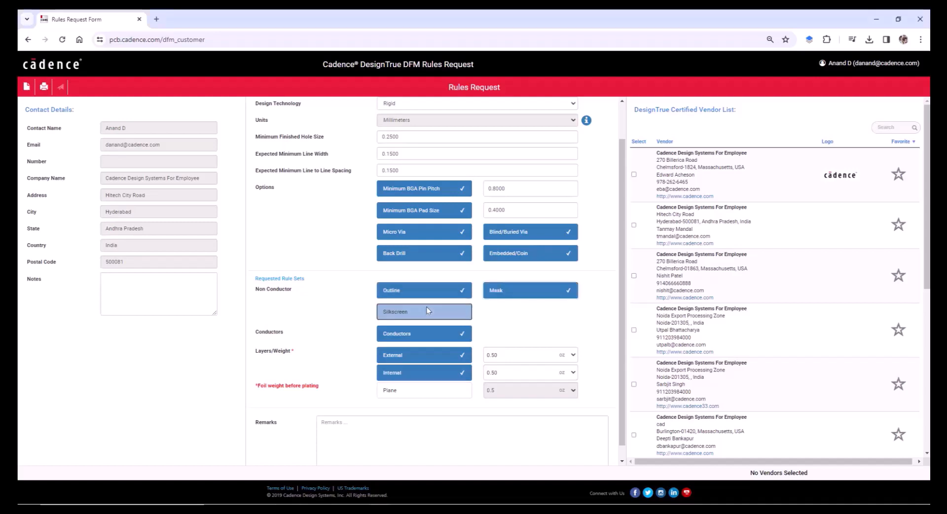
click(423, 313)
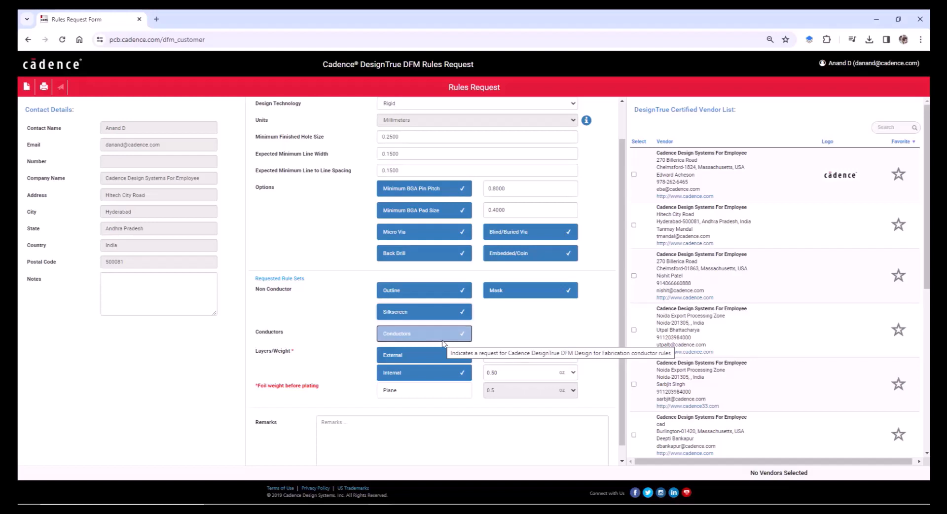
click(442, 344)
click(568, 390)
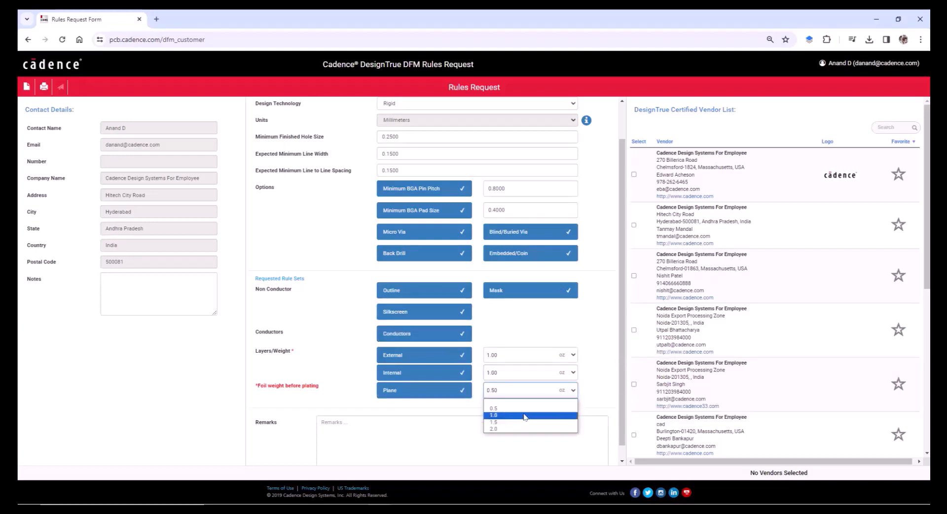
click(524, 416)
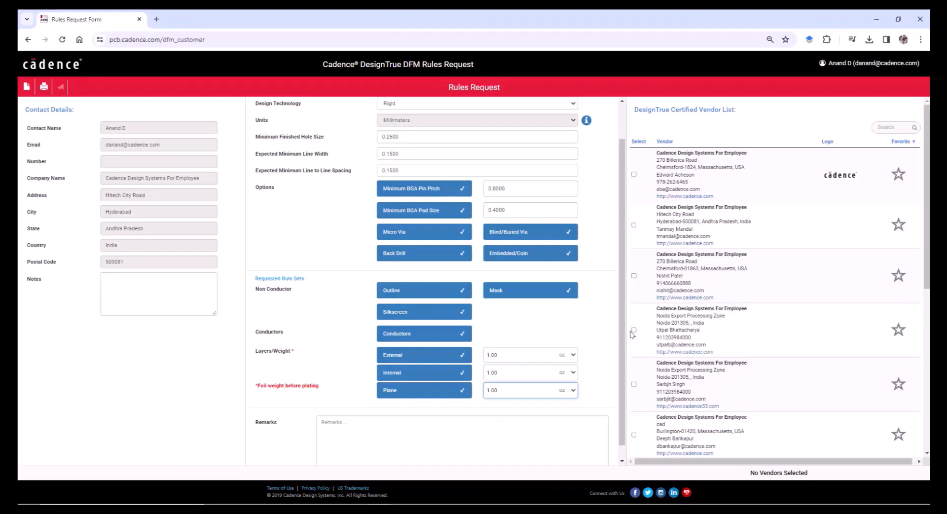
drag(623, 307, 624, 348)
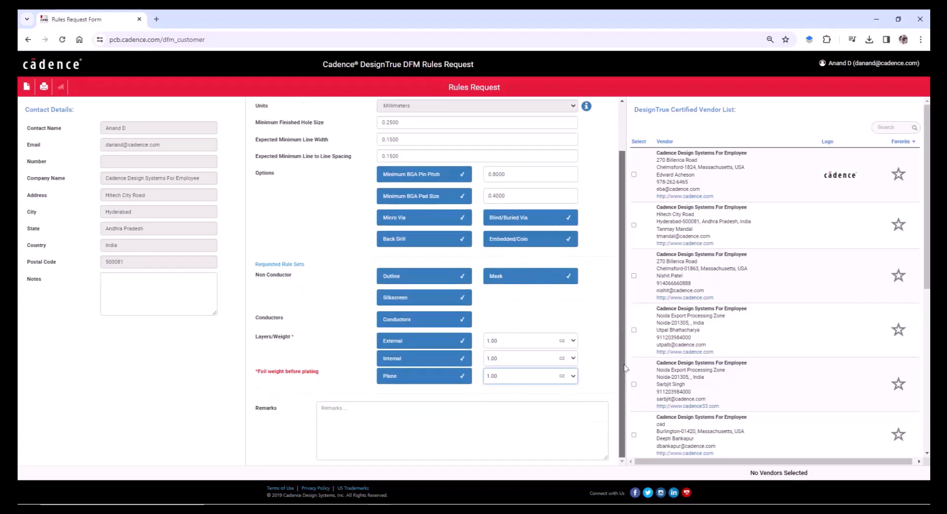
click(443, 434)
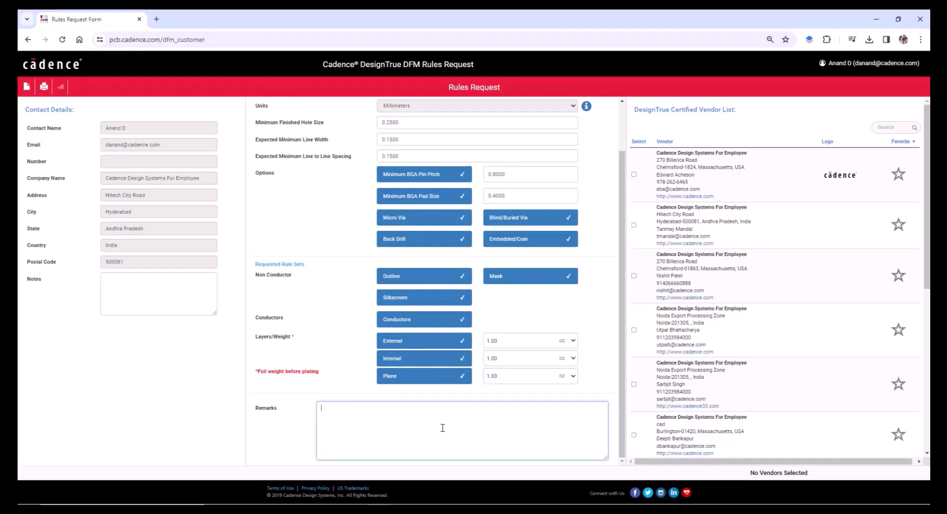
- Enter the remark 'Board Size, Impedance requirements, Specific contact details' for the fabricator
text(Board Size, Impedance requirements, Spec)
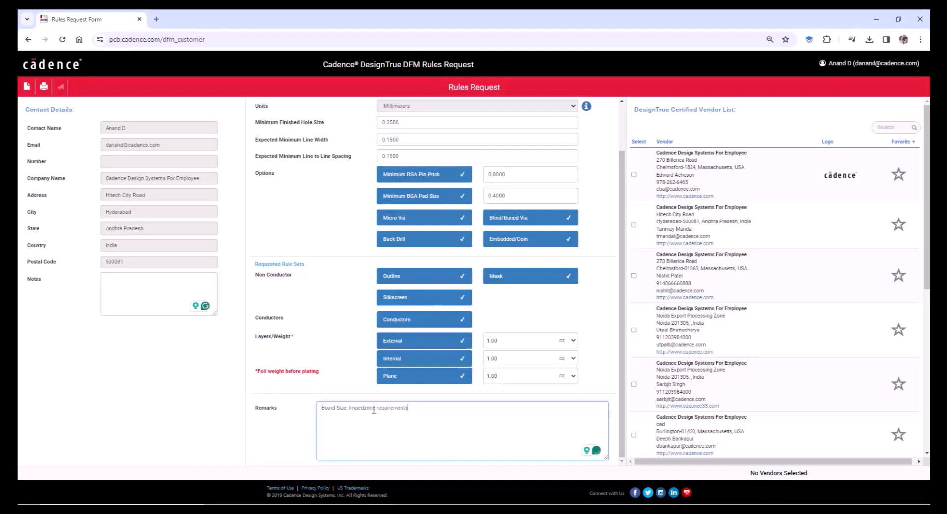
text(ific contact details)
drag(928, 238, 927, 415)
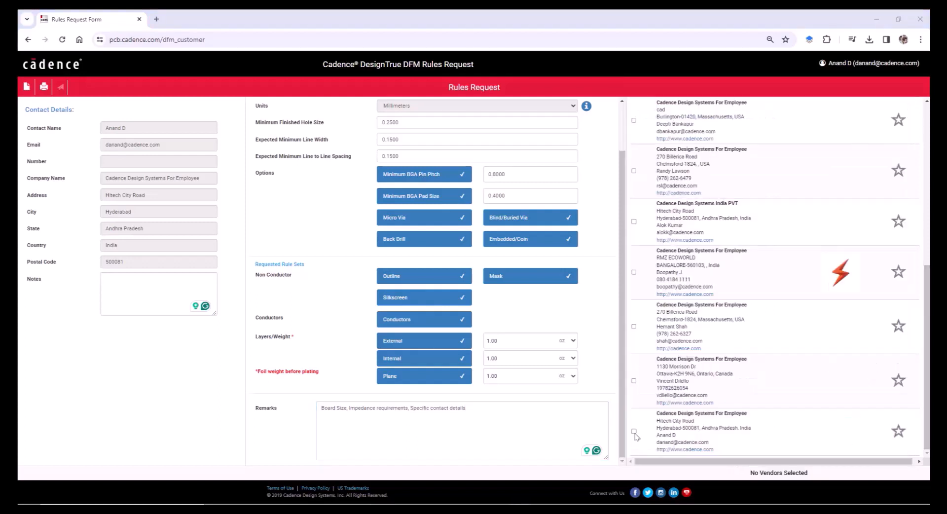
- Select the Hitech City Road, Hyderabad vendor and mark it as a favourite
click(635, 432)
click(897, 431)
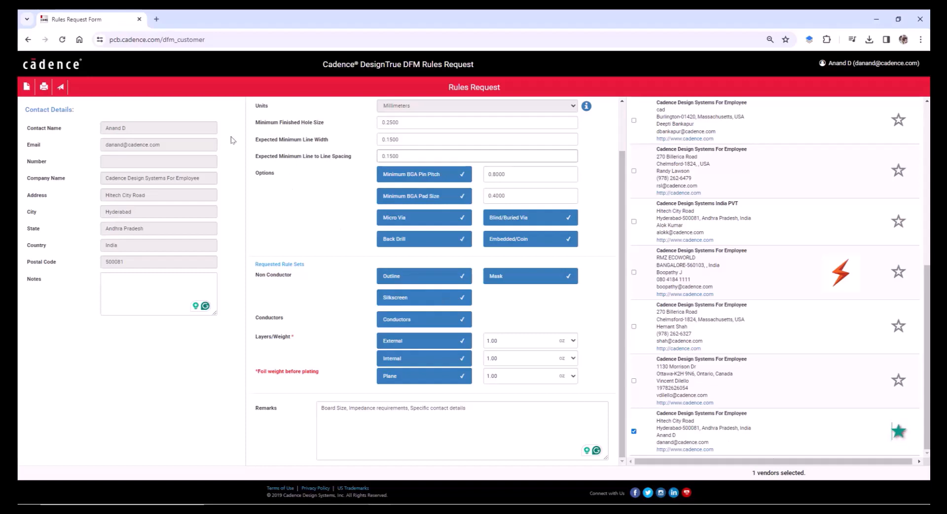
- Preview the printable version of the rules request
click(44, 93)
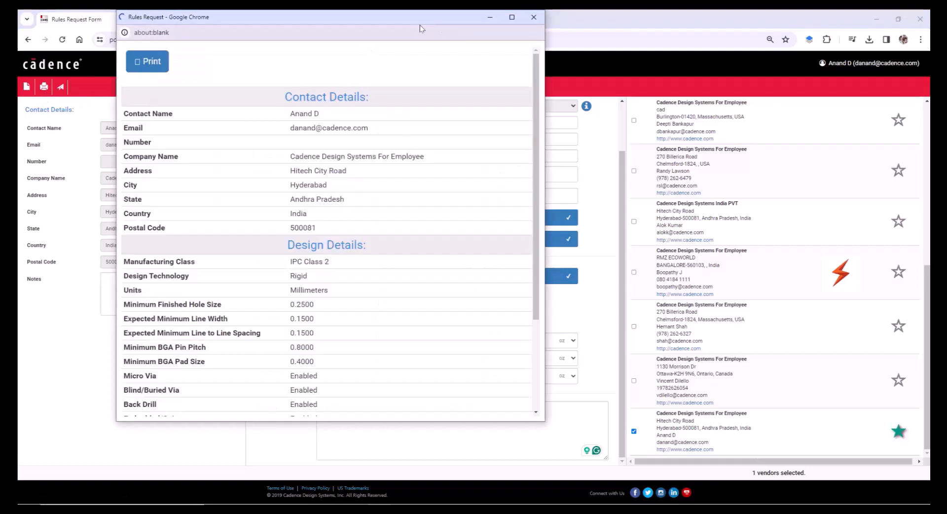
drag(419, 23, 569, 32)
mouse_move(685, 195)
mouse_down()
mouse_move(694, 241)
mouse_move(692, 203)
mouse_up()
drag(693, 203, 691, 194)
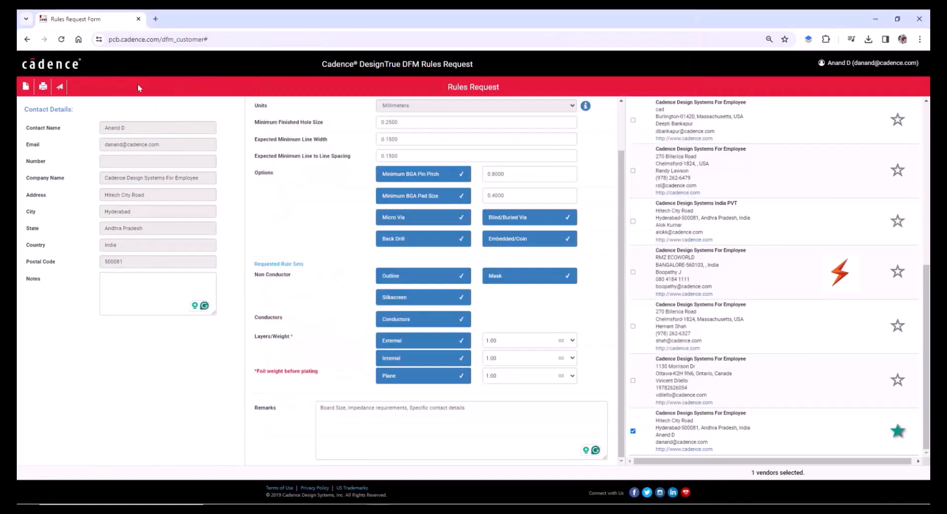
- Submit the request to the selected vendor, acknowledge the confirmation, and switch to Outlook
click(58, 92)
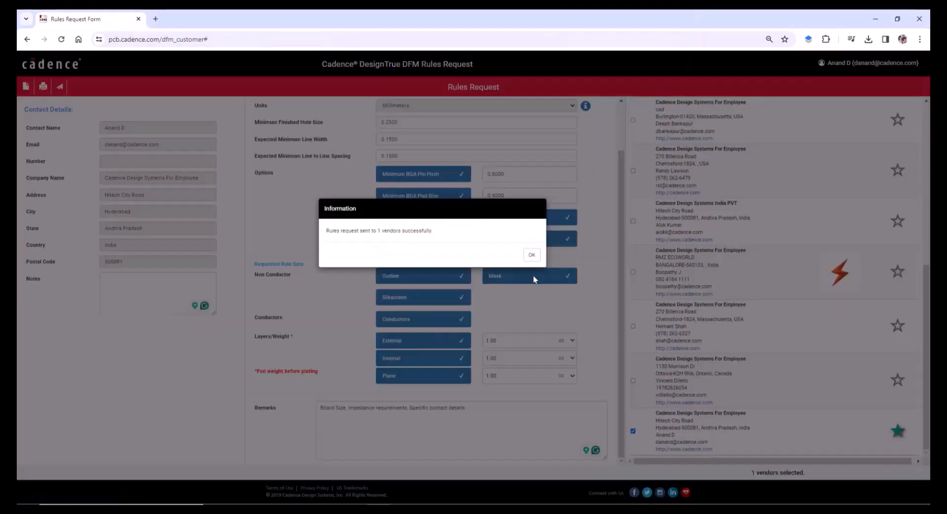
click(532, 256)
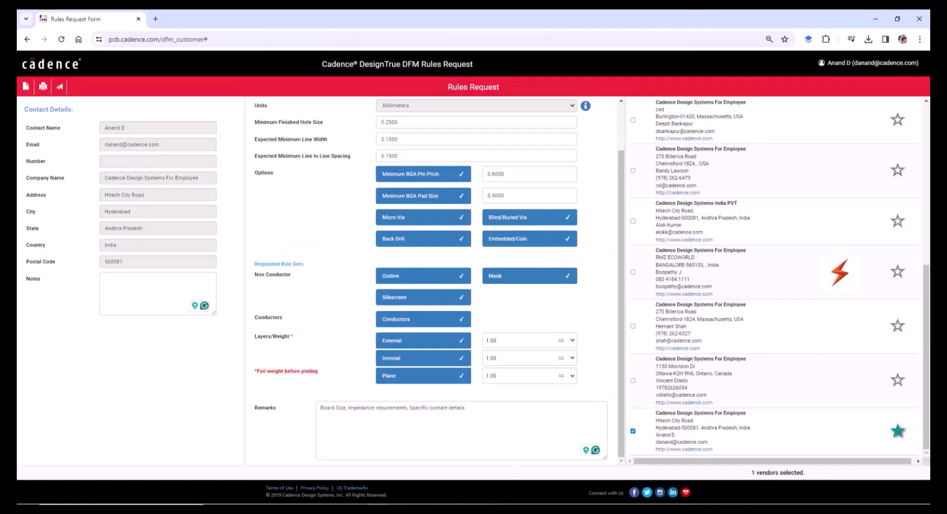
mouse_move(402, 511)
click(351, 472)
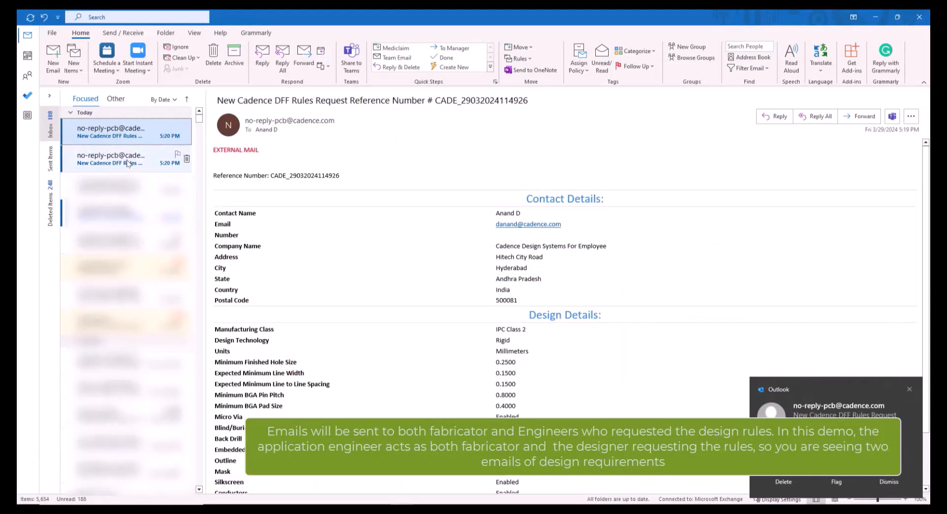
- Read the [COPY] and reference-numbered request emails, checking the layer weights and remarks
click(127, 163)
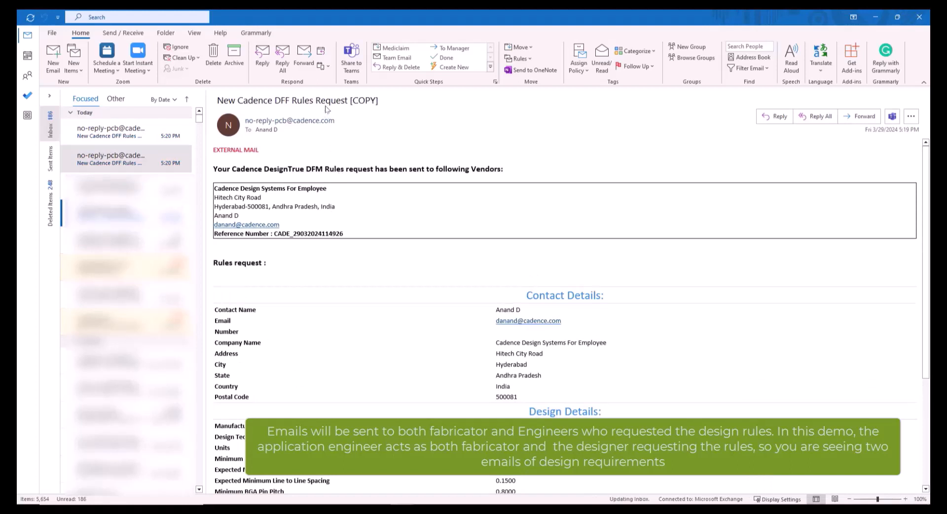
drag(326, 101, 395, 92)
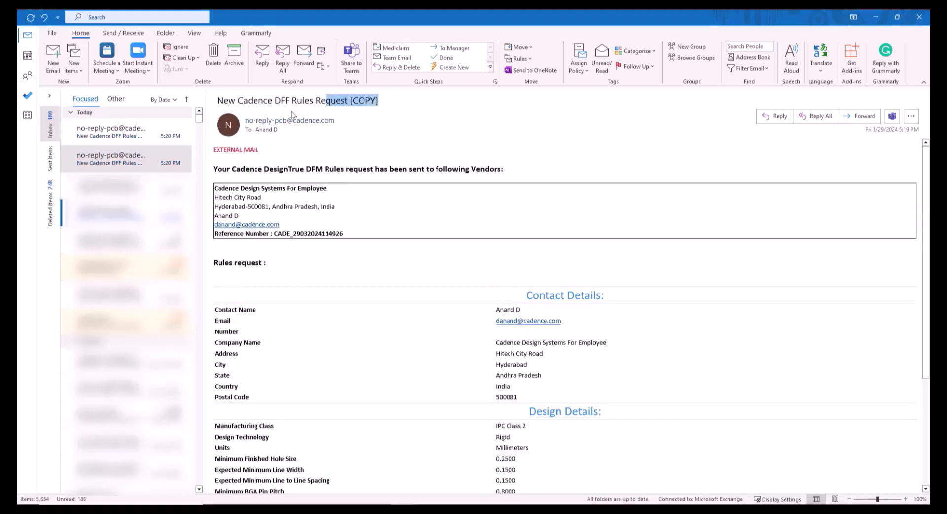
click(113, 138)
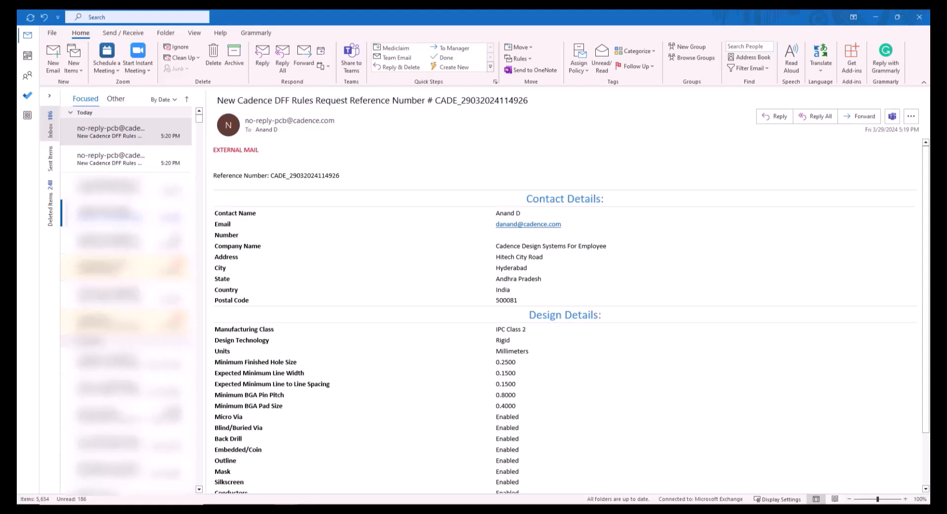
scroll(641, 309, down, 2)
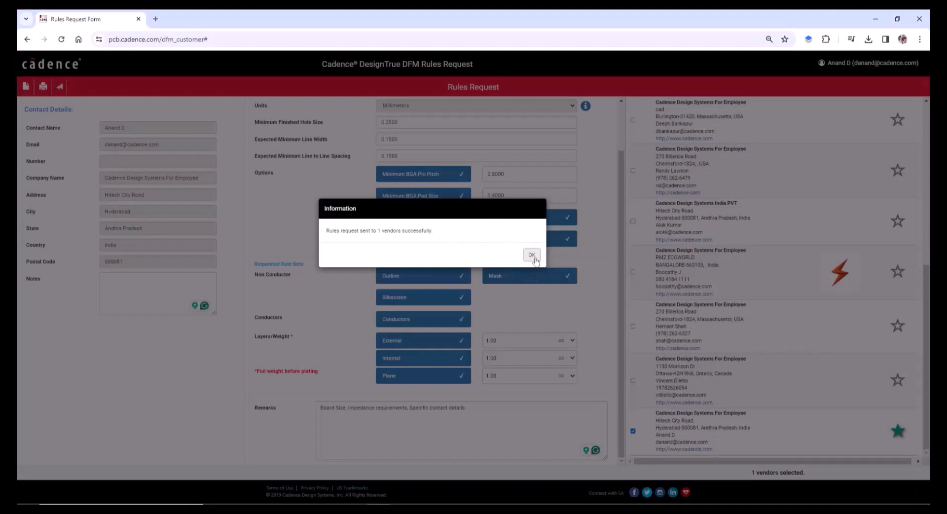
click(532, 255)
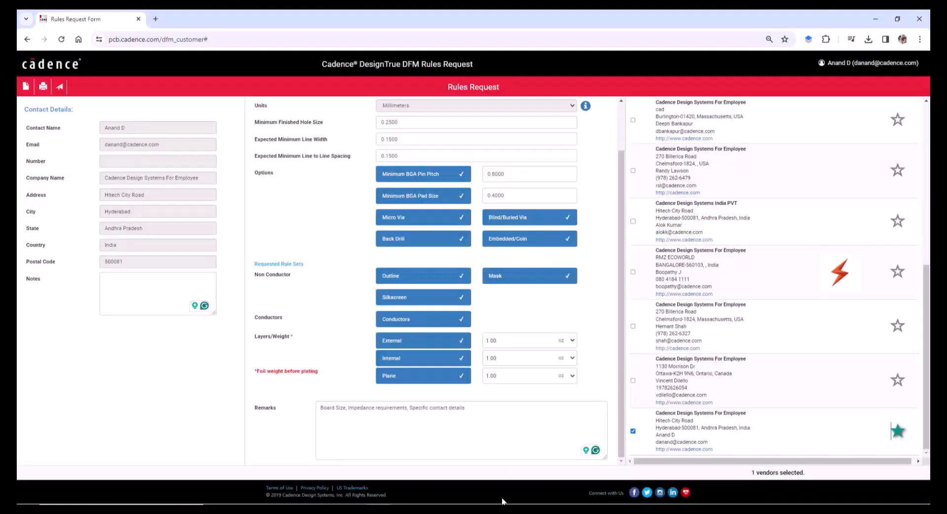